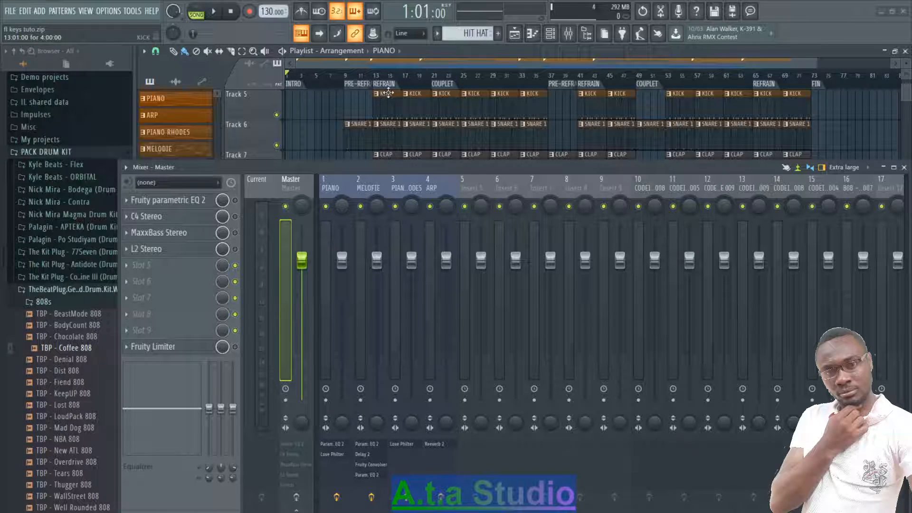
scroll(605, 106, down, 6)
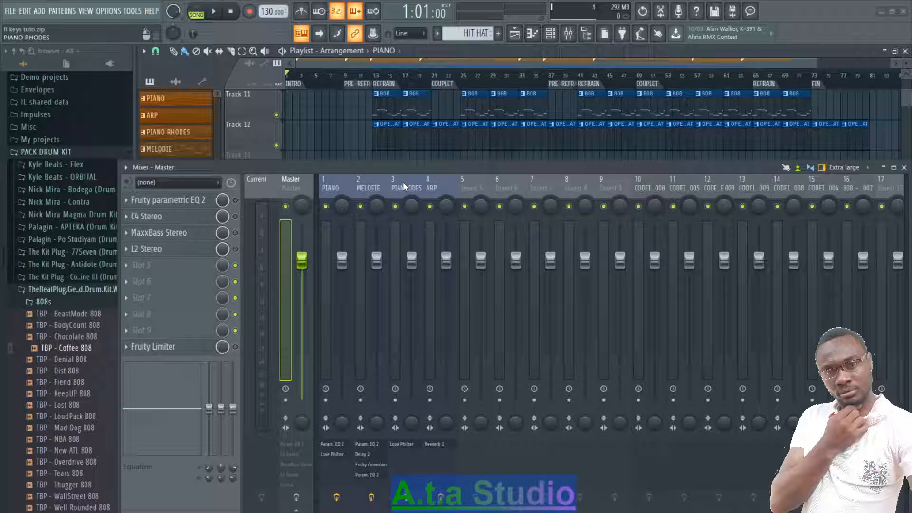
scroll(364, 187, down, 2)
scroll(363, 187, up, 2)
scroll(518, 189, down, 6)
scroll(518, 188, up, 6)
Step: Set up a Wave file export of the project into the desktop folder projet mix, with the file name fl keys tuto
click(9, 10)
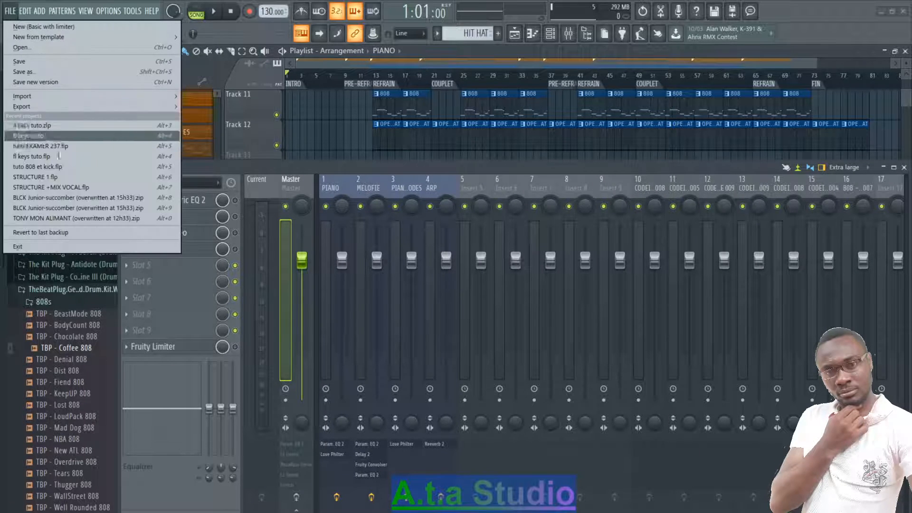
mouse_move(64, 106)
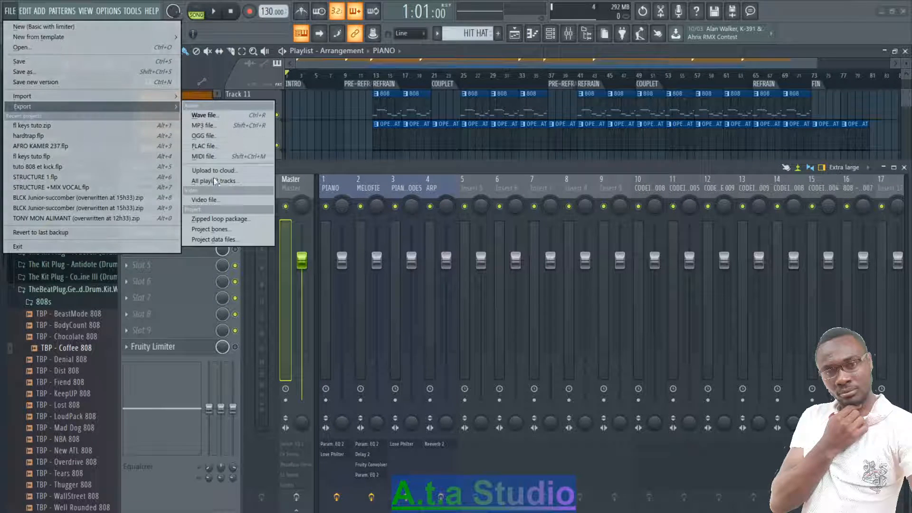
click(209, 115)
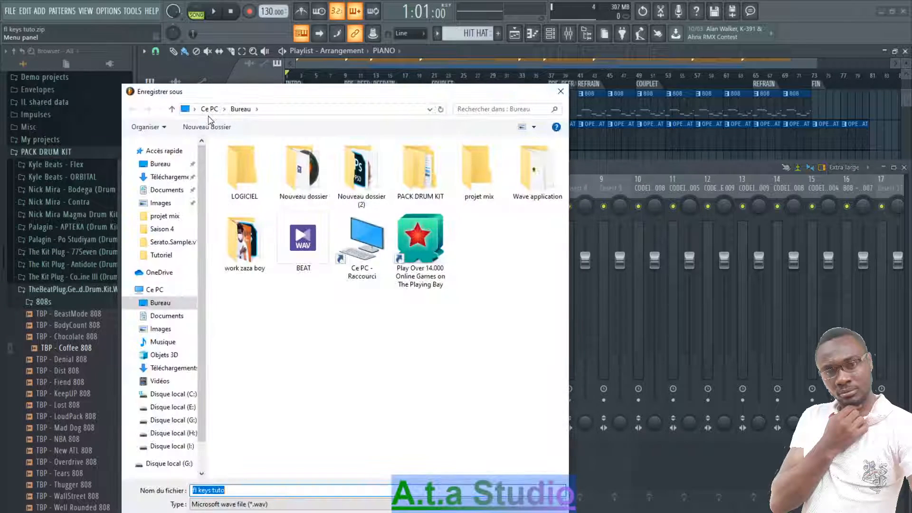
click(476, 189)
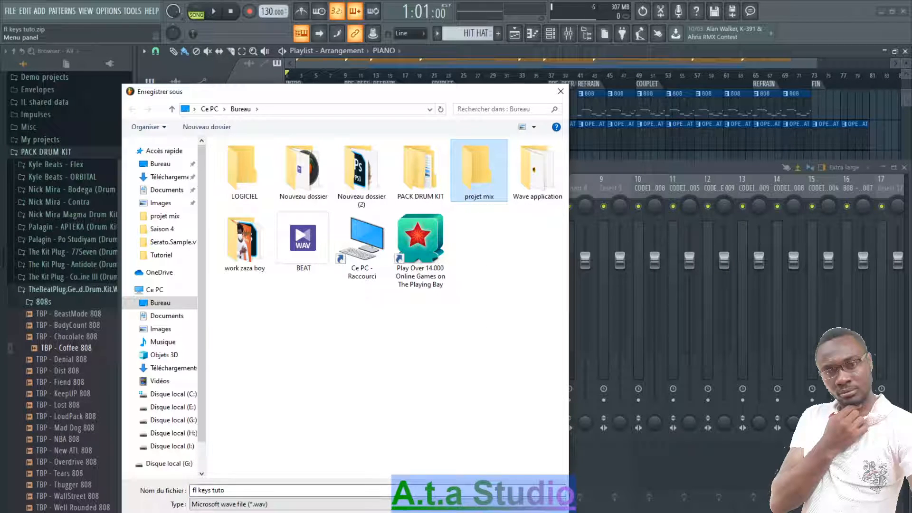
double_click(476, 188)
key(Return)
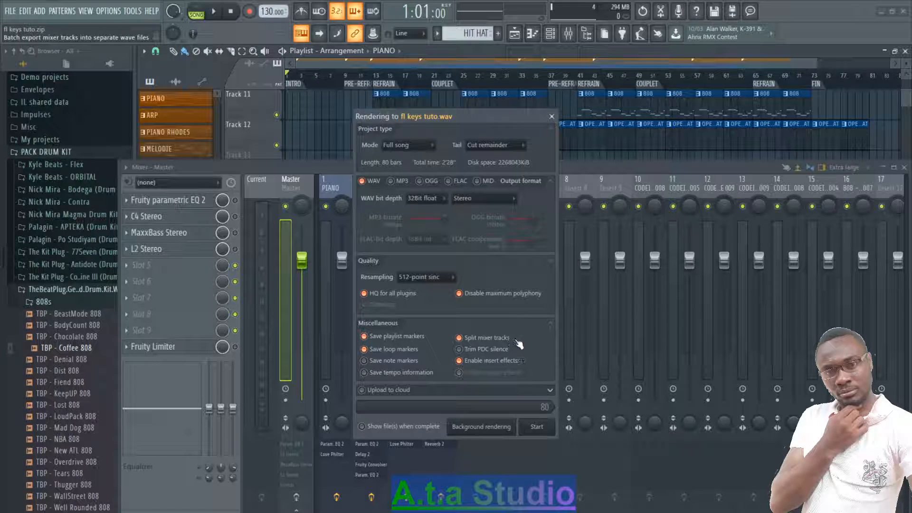
Step: Render the full song with split mixer tracks, keeping insert effects enabled, 512-point sinc resampling and the tail on Cut remainder
click(463, 363)
click(464, 363)
click(460, 362)
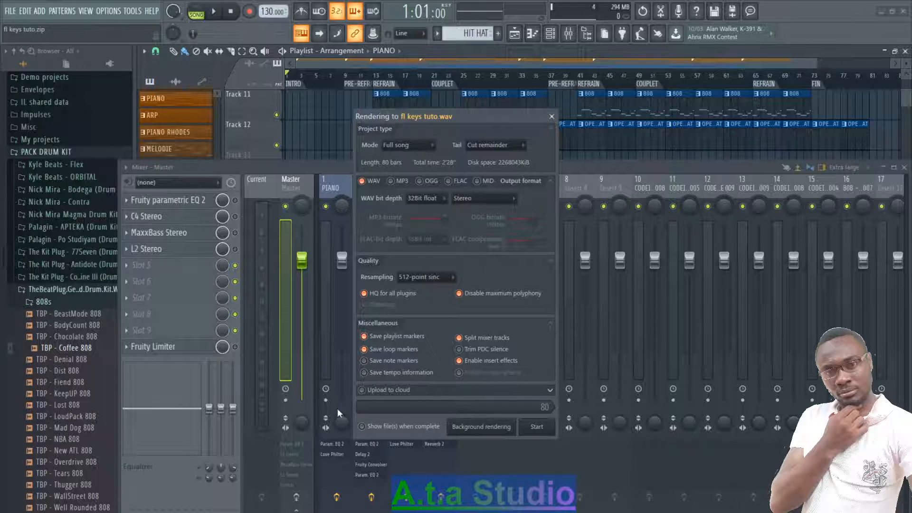
click(433, 279)
click(419, 398)
click(495, 145)
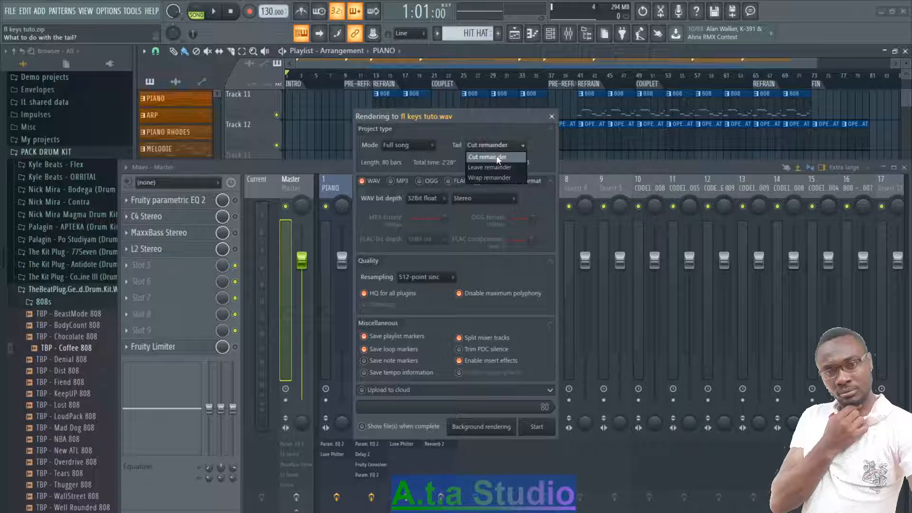
click(490, 131)
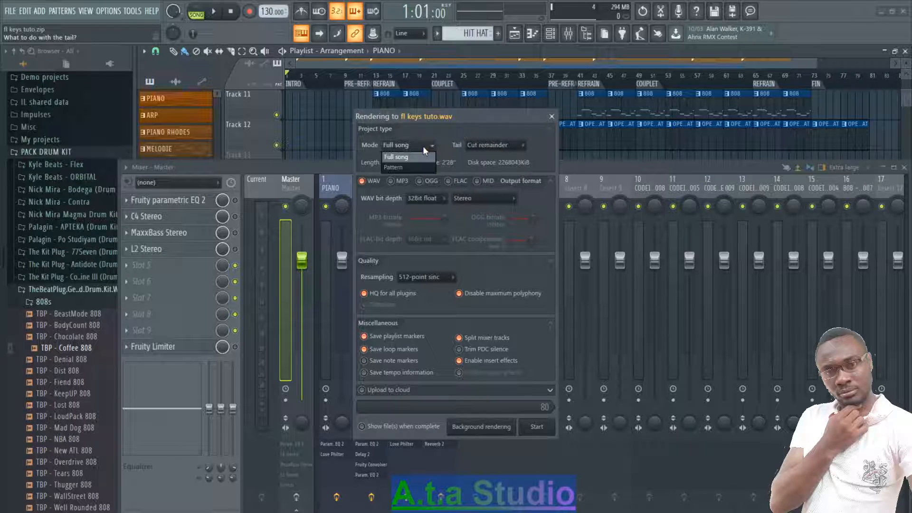
click(534, 427)
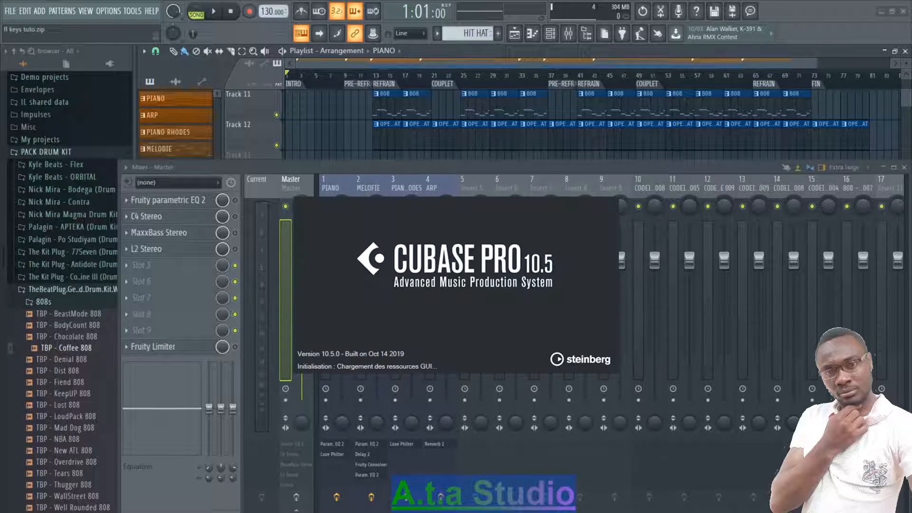
Step: Close FL Studio without saving changes to fl keys tuto.zip and switch to the Cubase Pro project assistant
key(alt+Tab)
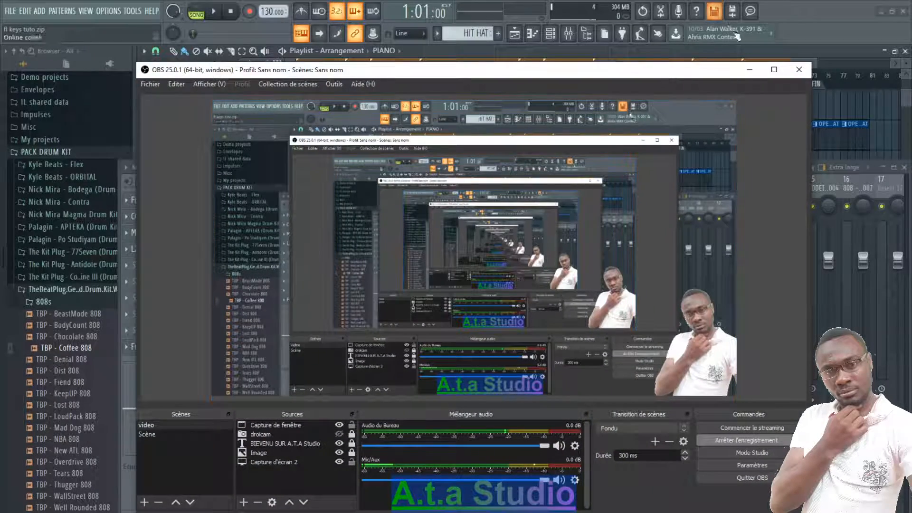
click(772, 69)
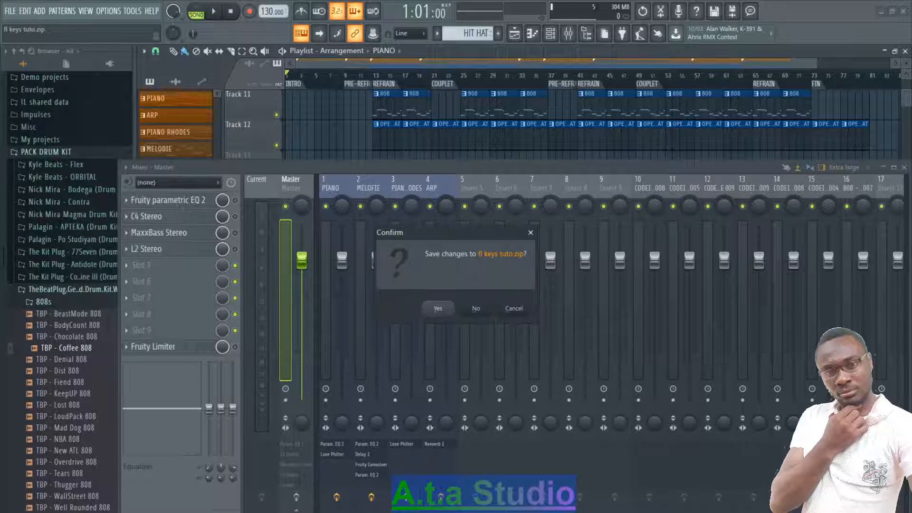
click(476, 309)
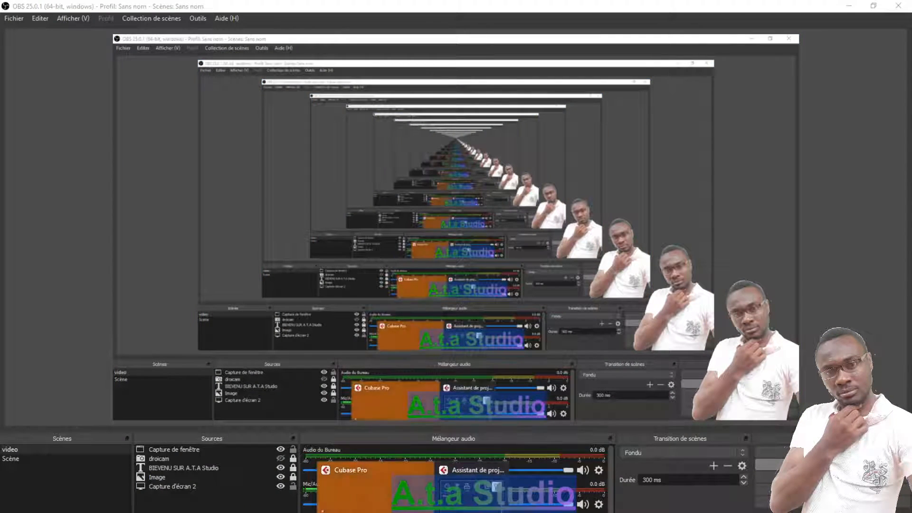
click(375, 506)
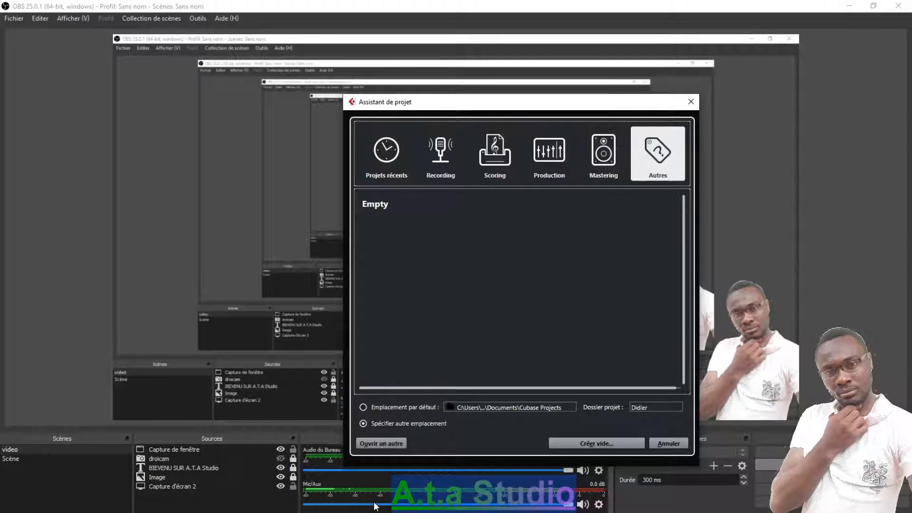
click(380, 510)
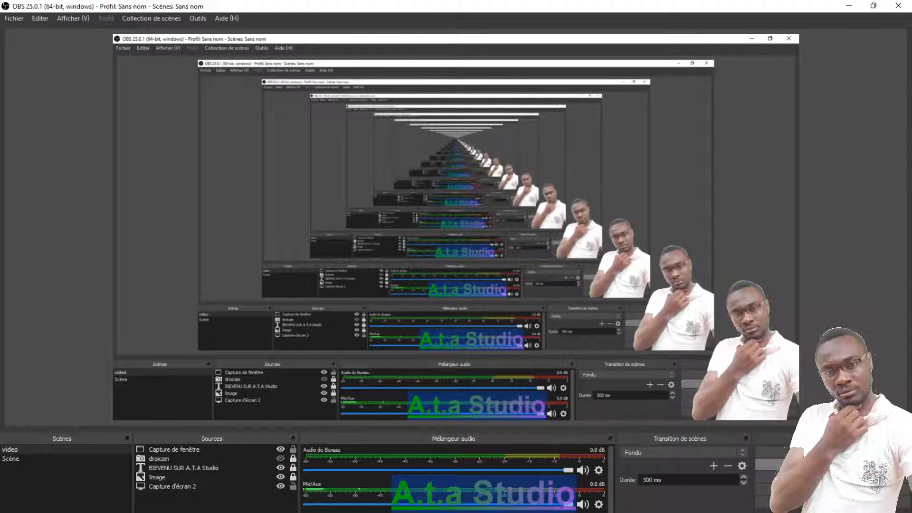
click(849, 6)
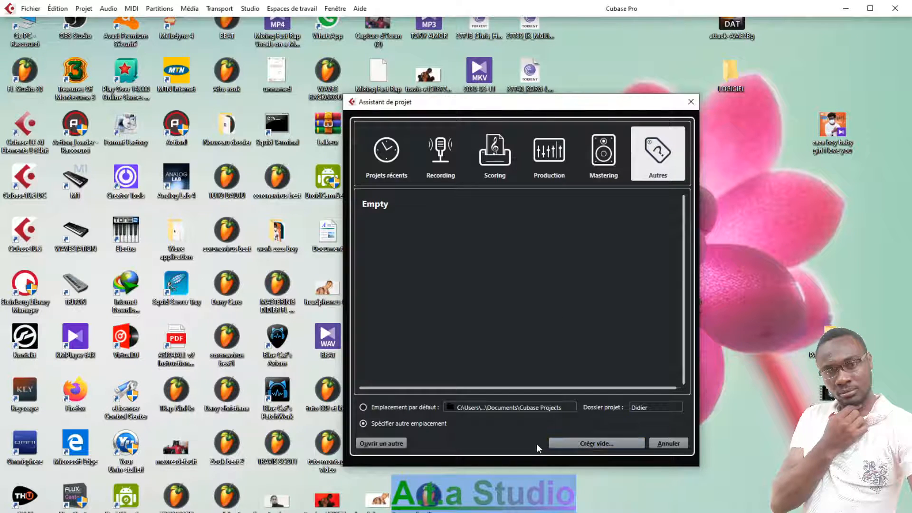
Step: Create an empty project that uses the desktop folder projet mix as its working directory
click(577, 444)
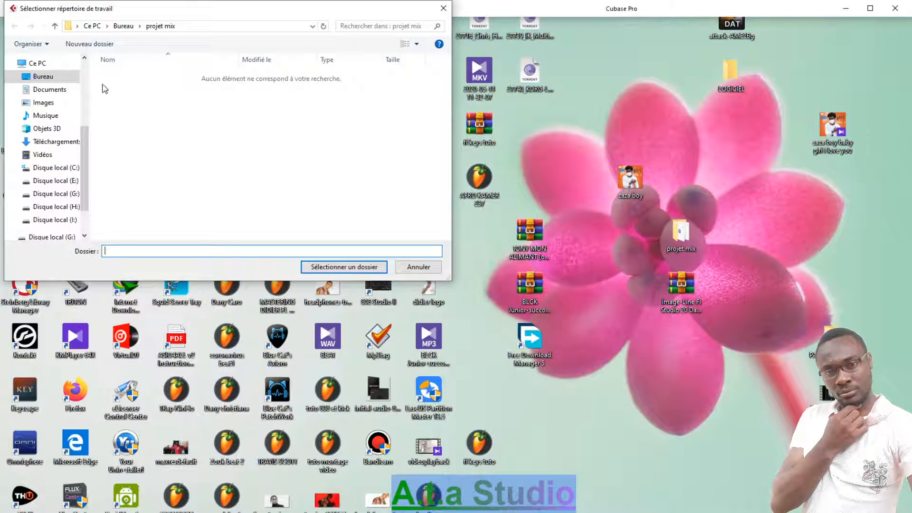
click(119, 28)
click(354, 102)
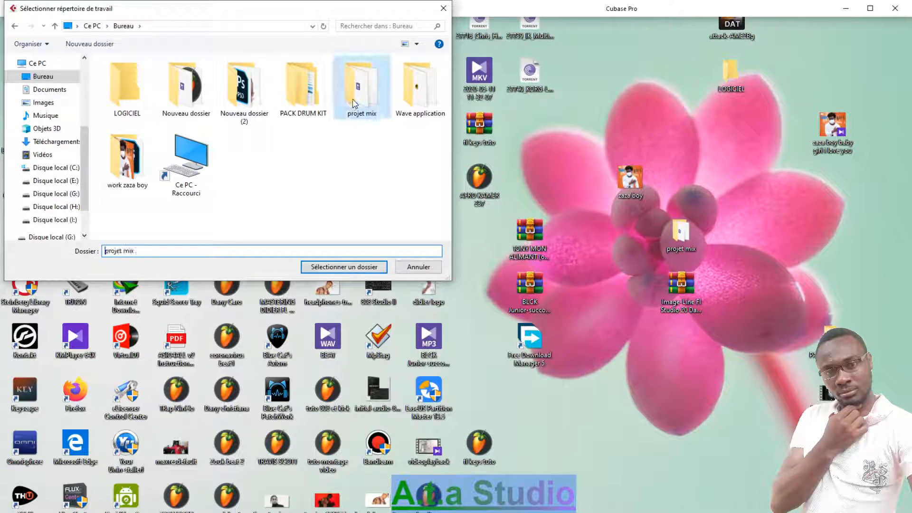
click(322, 266)
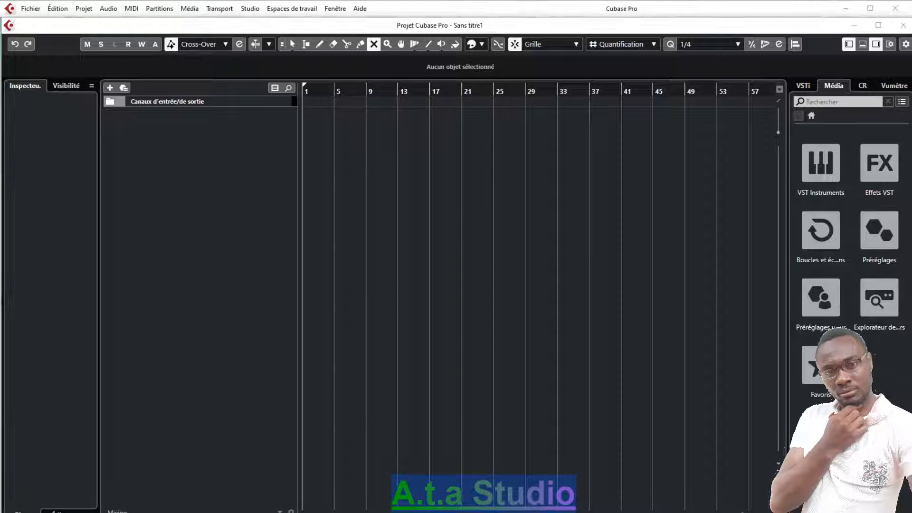
Step: Switch to File Explorer, open the desktop folder projet mix, and place its window beside the empty Cubase track area
click(213, 512)
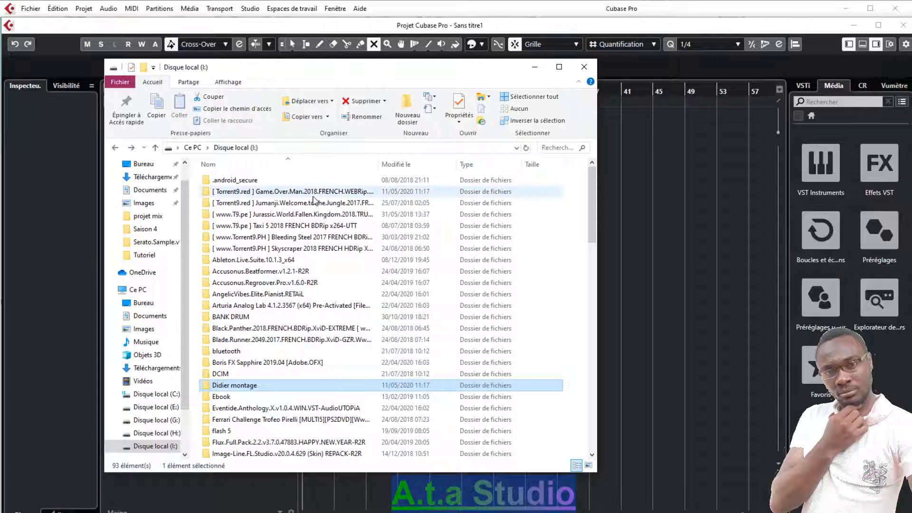
click(140, 168)
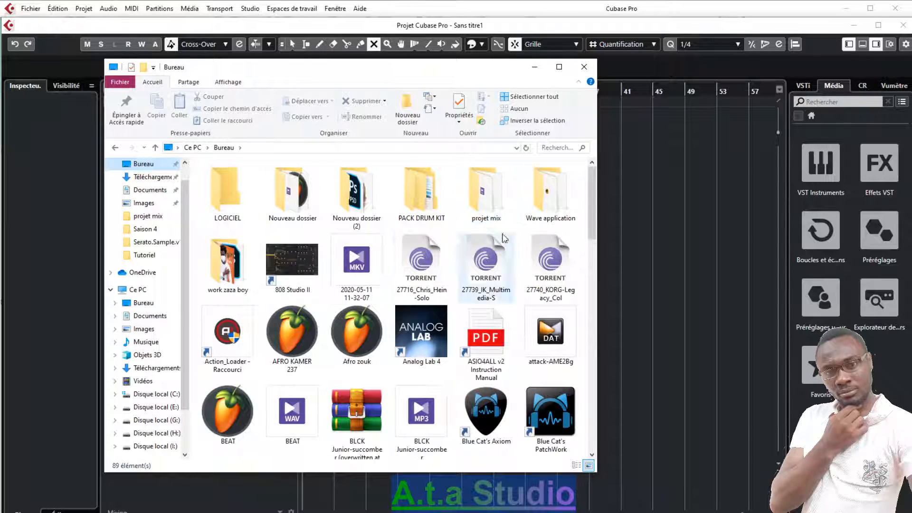
double_click(507, 205)
drag(329, 67, 746, 76)
drag(688, 374, 645, 205)
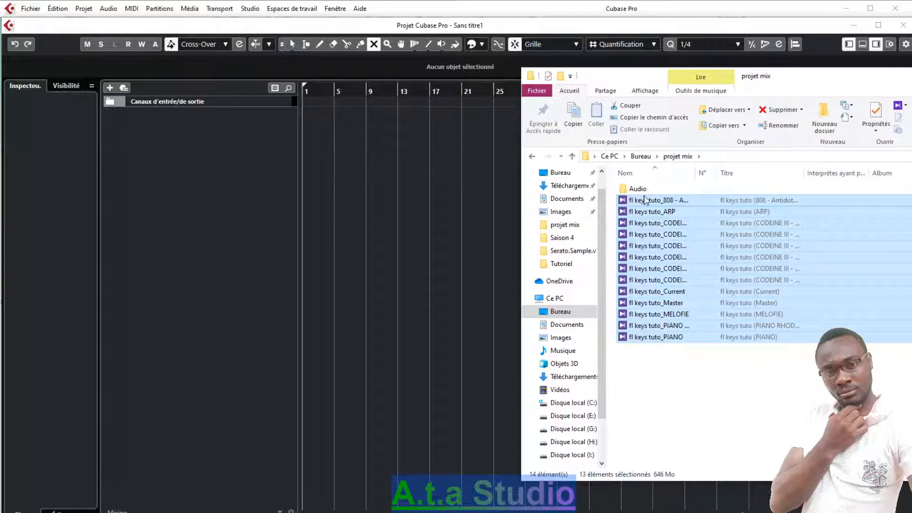
click(689, 395)
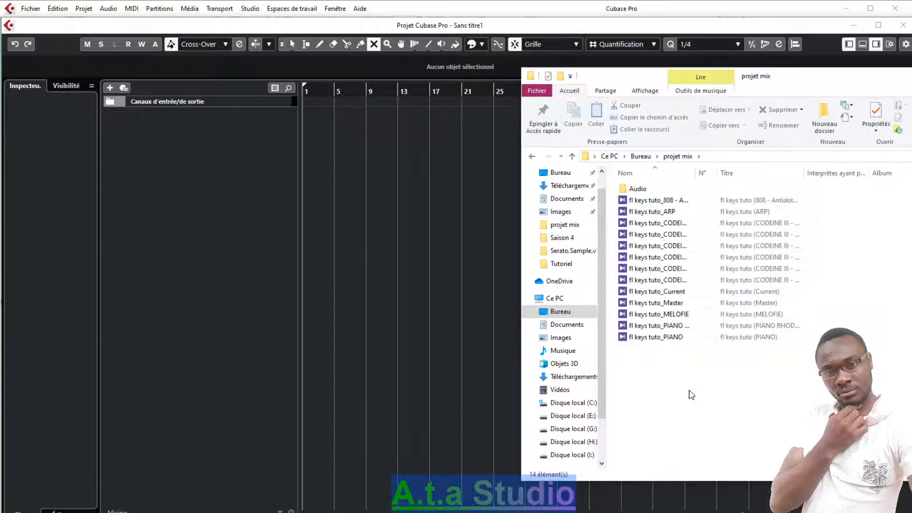
Step: Delete the files fl keys tuto_Current and fl keys tuto_Master from the projet mix folder
click(649, 307)
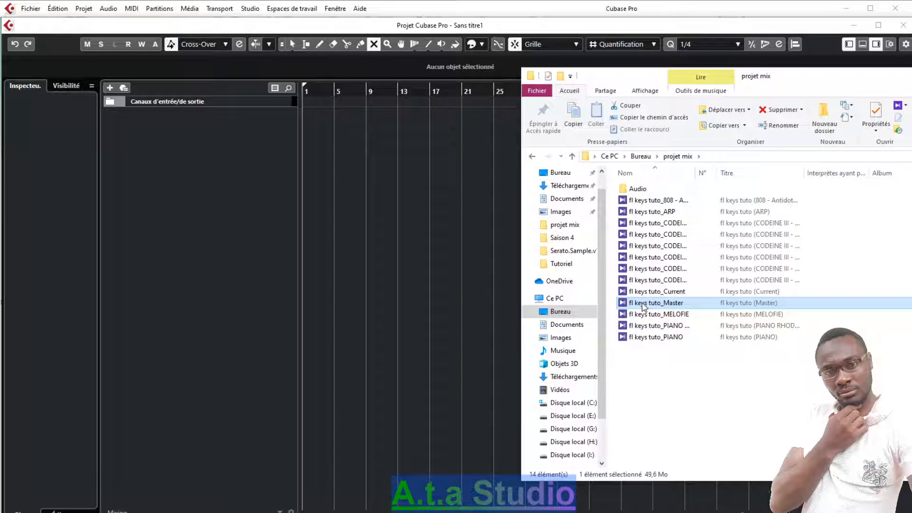
ctrl+click(760, 295)
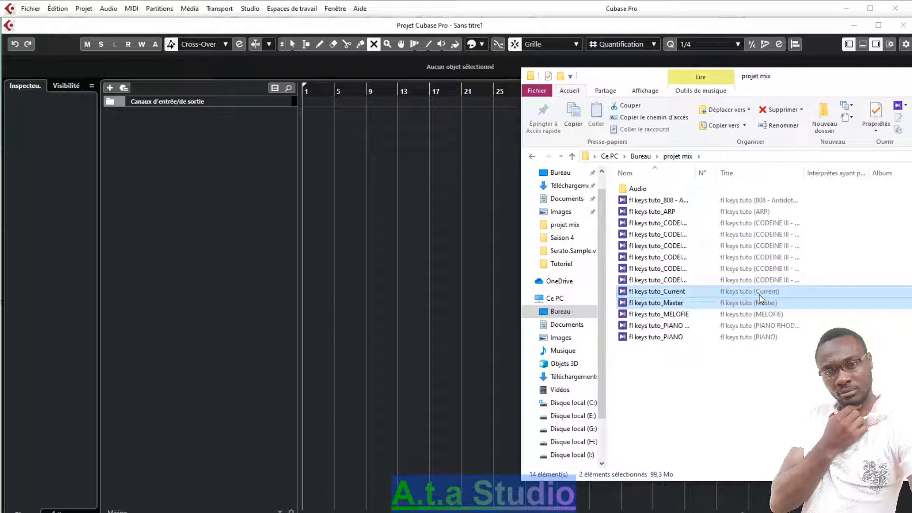
ctrl+click(736, 296)
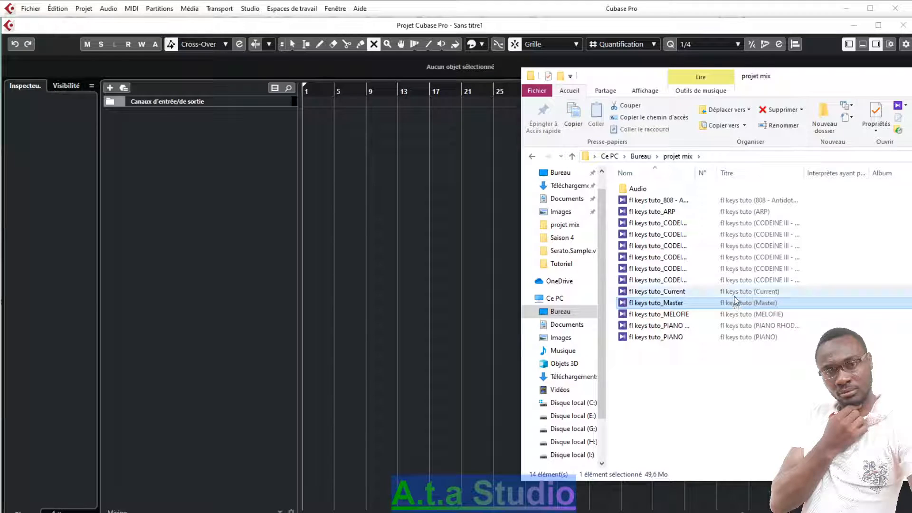
ctrl+click(735, 297)
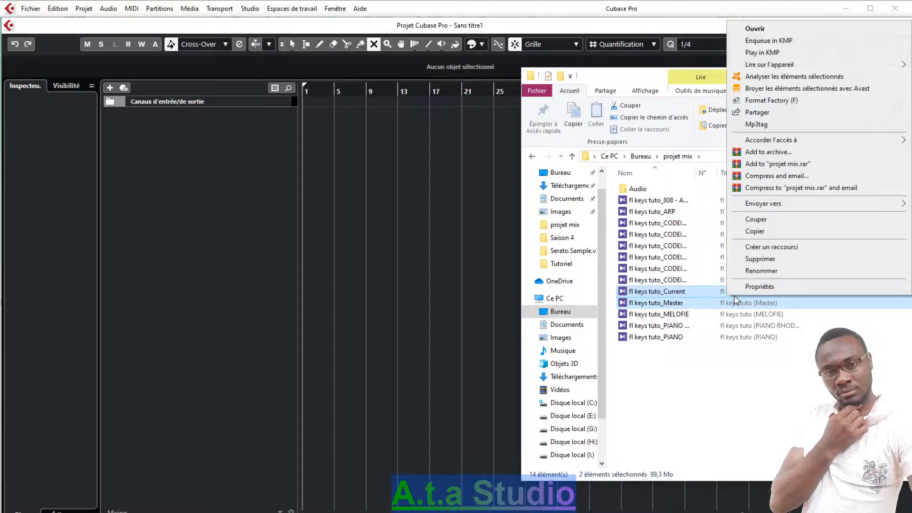
click(757, 259)
Step: Import all remaining audio files from projet mix at the project start onto different tracks, copying them into the project folder
drag(713, 341, 307, 113)
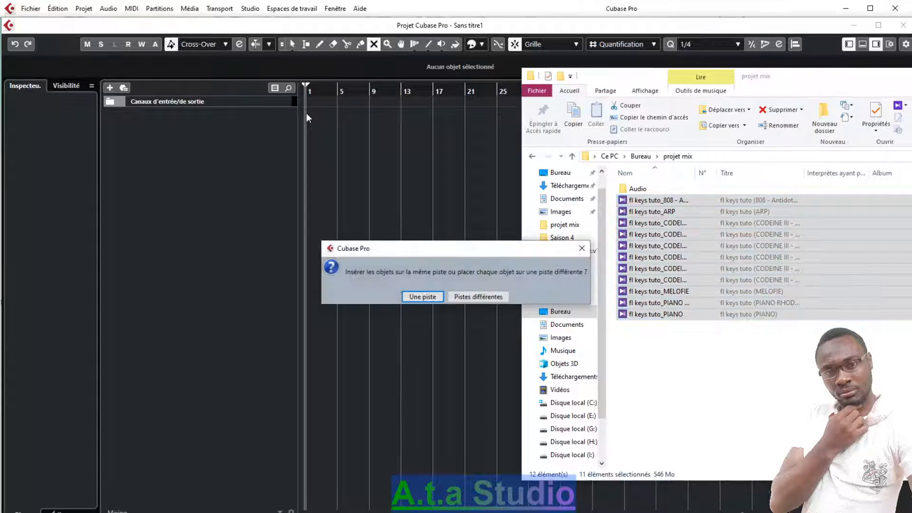
click(469, 297)
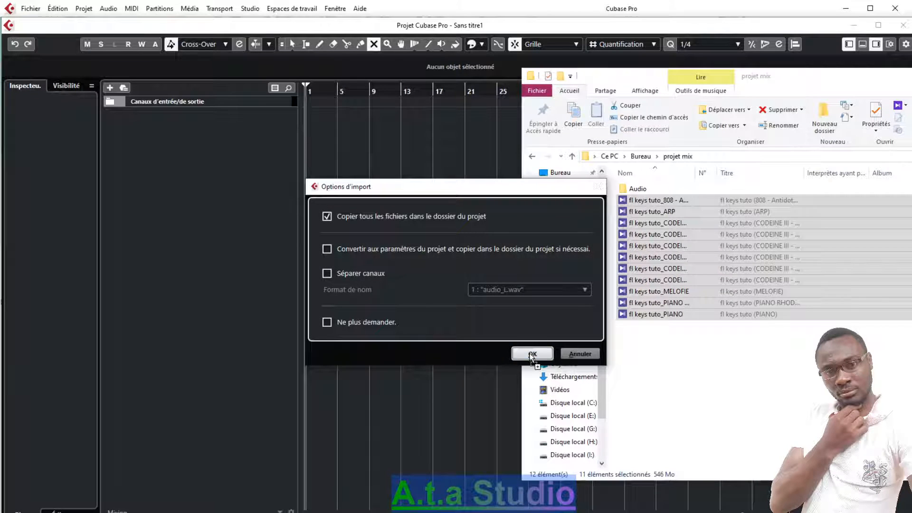
click(532, 354)
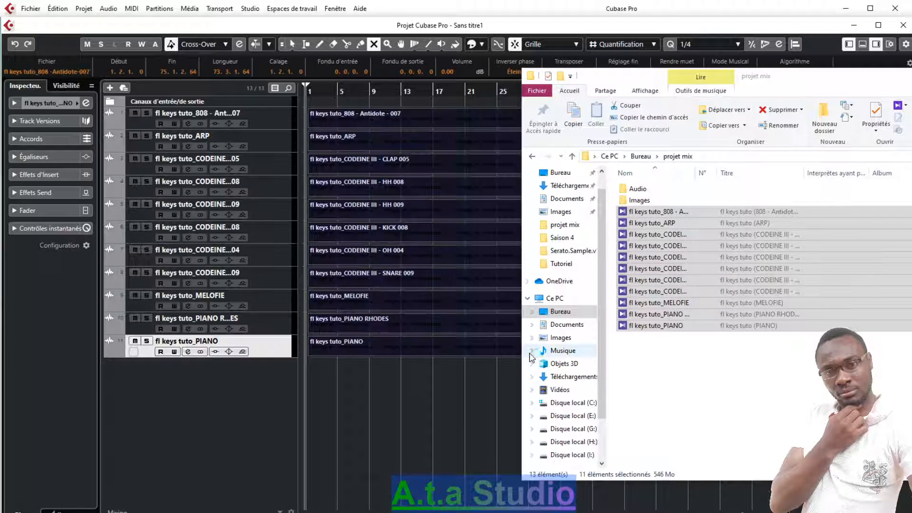
drag(742, 75, 477, 143)
click(635, 138)
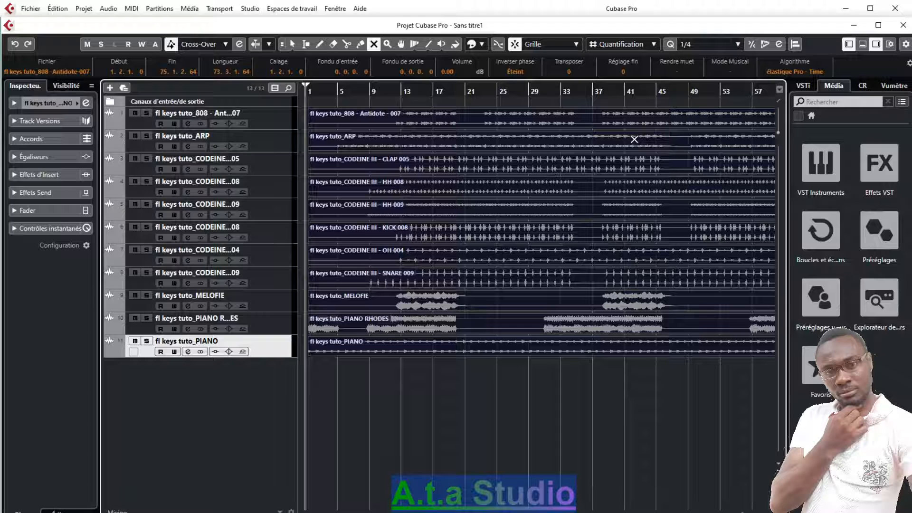
Step: Save the project as a Cubase project file in the projet mix folder, naming it Mix followed by the person's first name
click(28, 9)
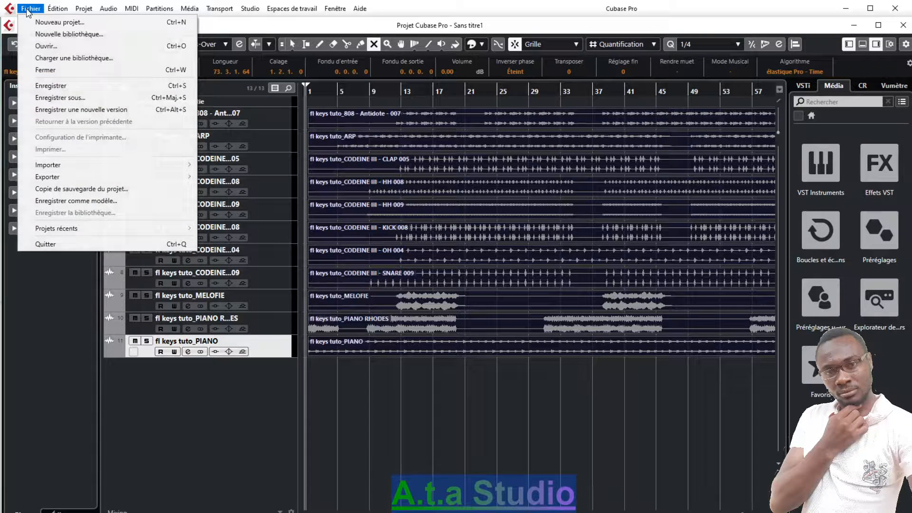
click(58, 98)
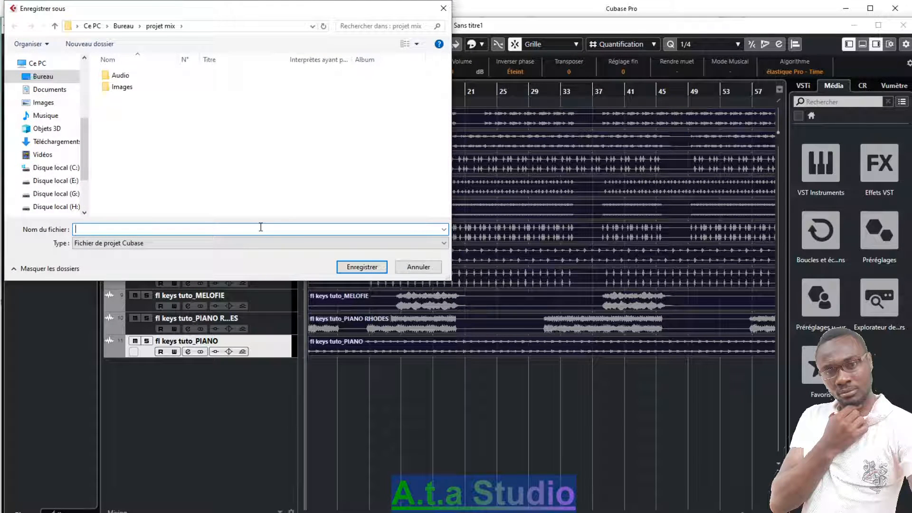
text(Mix Didier)
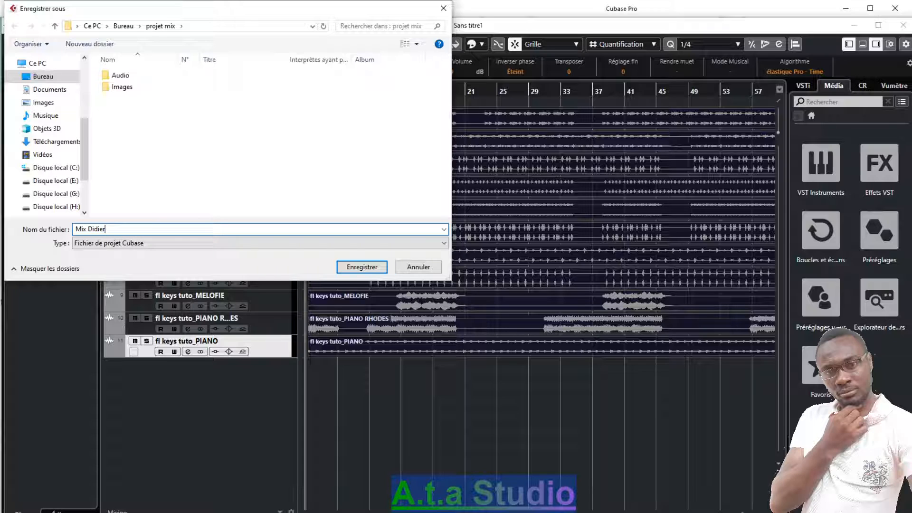
key(BackSpace)
click(362, 267)
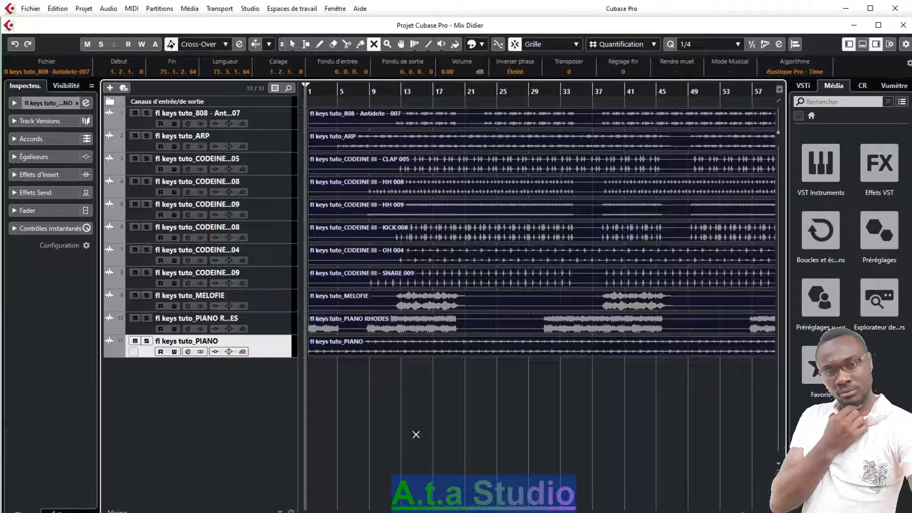
Step: Close the saved Cubase project's window
click(366, 512)
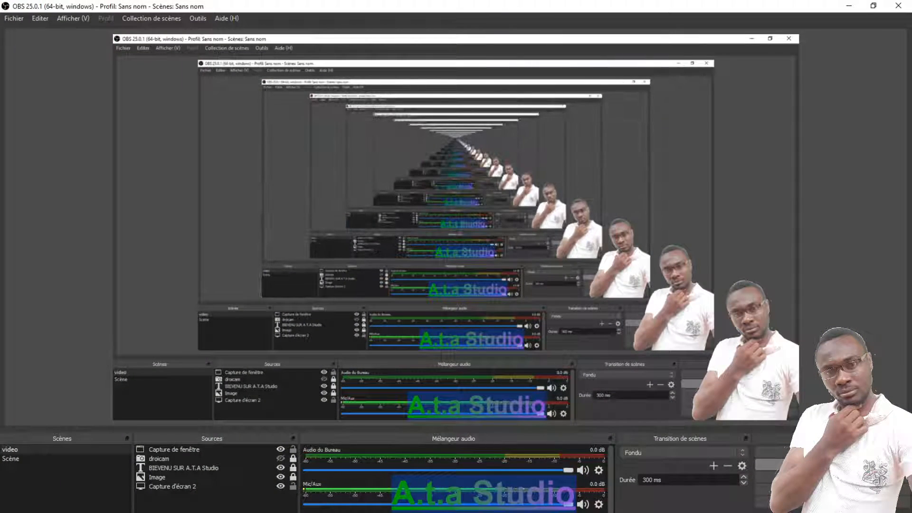
mouse_move(411, 512)
mouse_move(462, 476)
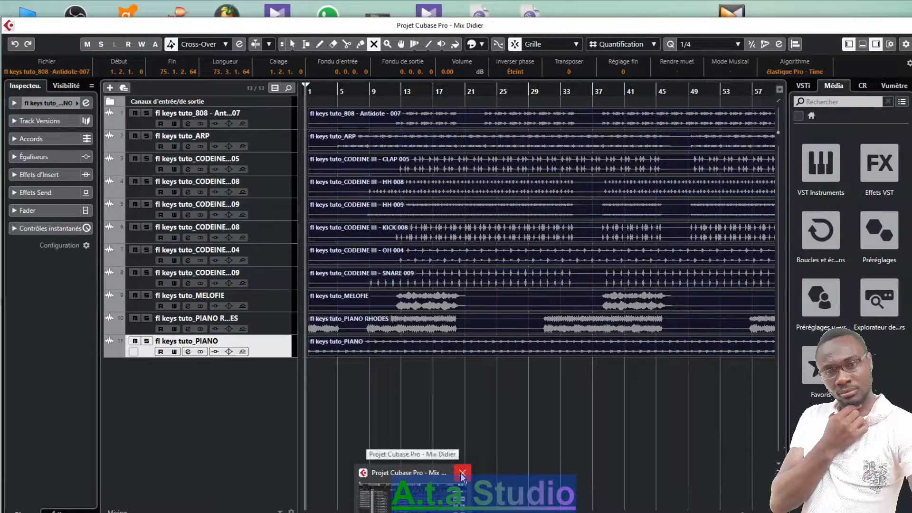
click(462, 475)
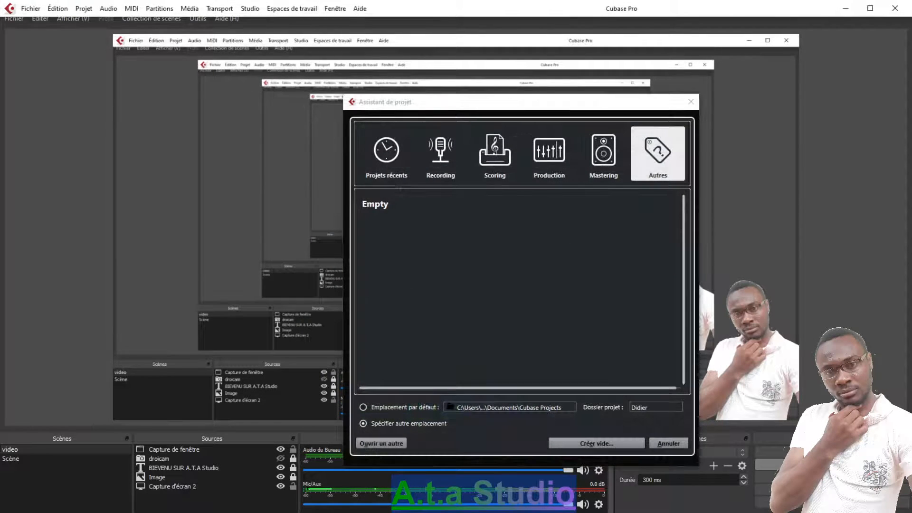
Step: Reopen the saved Mix project file from the desktop folder projet mix
click(380, 444)
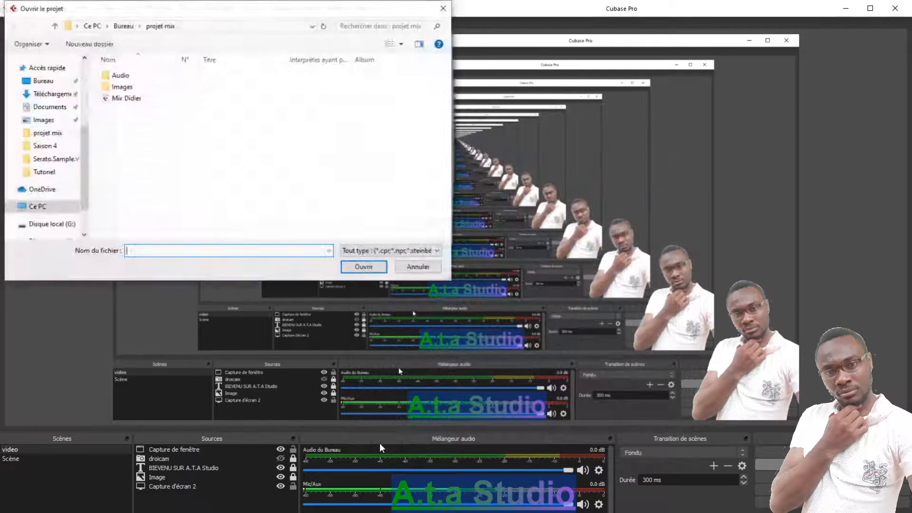
click(120, 99)
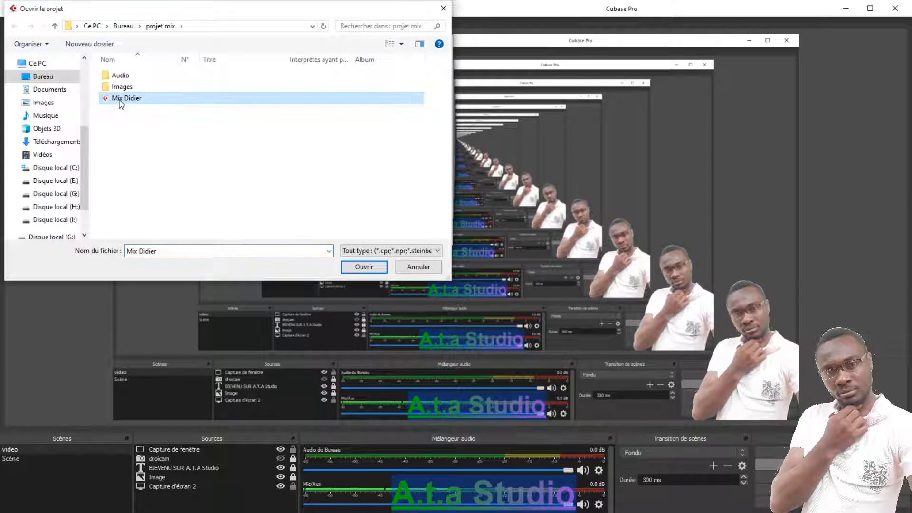
click(364, 266)
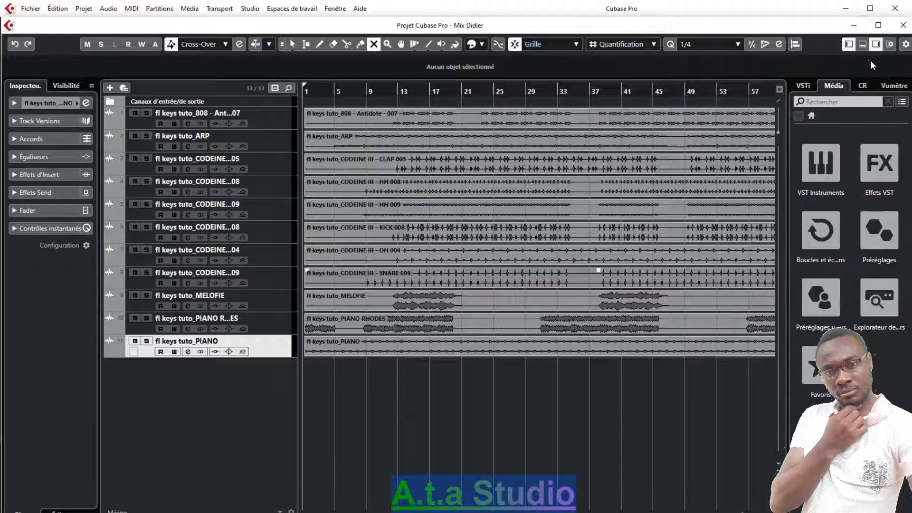
Step: Open the MixConsole for the reopened project
click(250, 9)
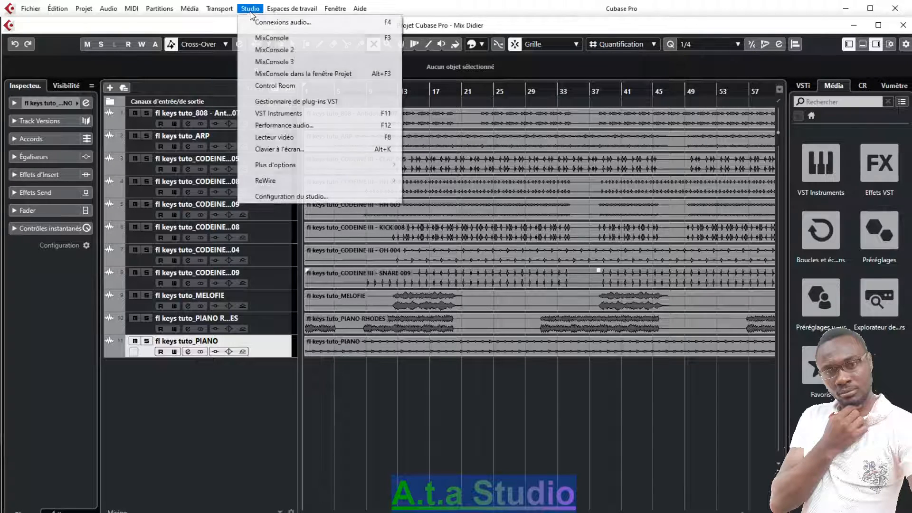
click(268, 37)
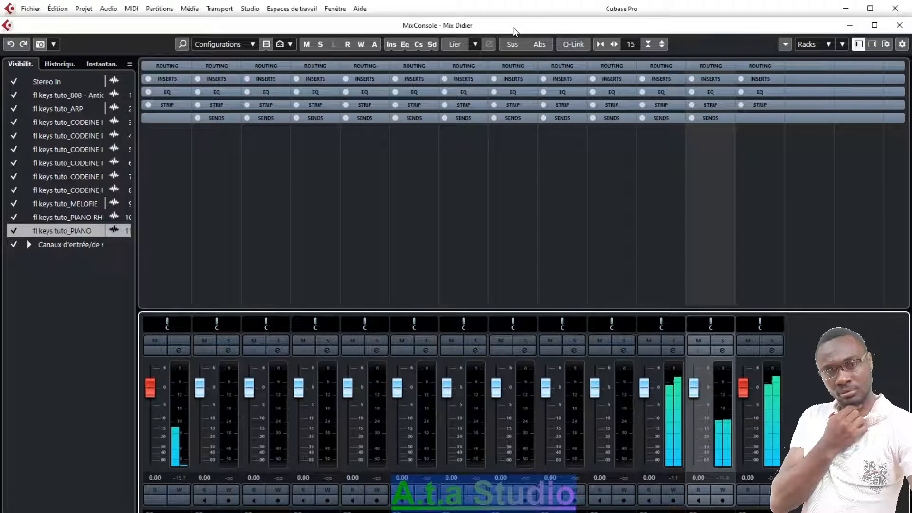
key(alt+Tab)
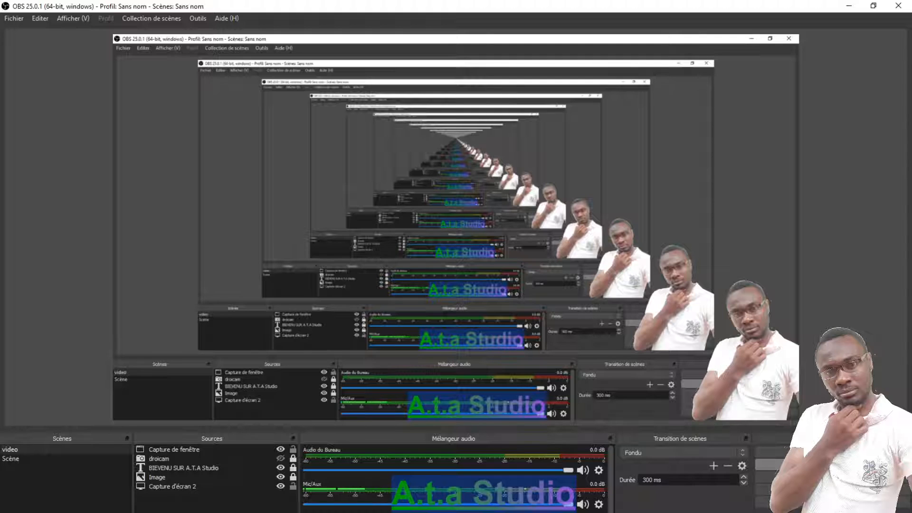
key(alt+Tab)
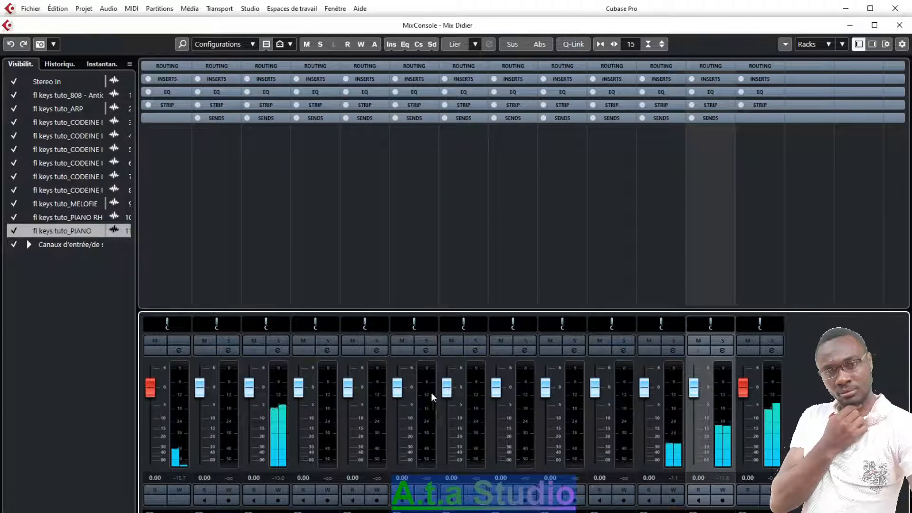
mouse_move(389, 512)
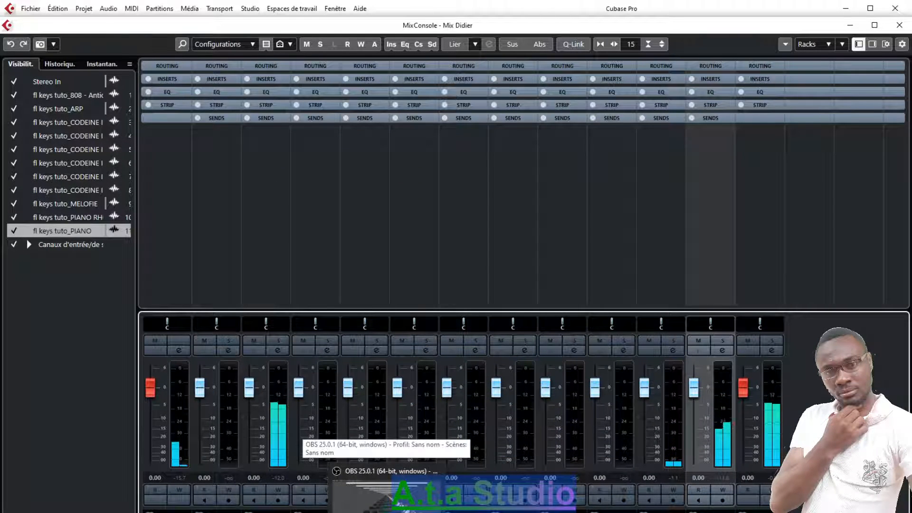